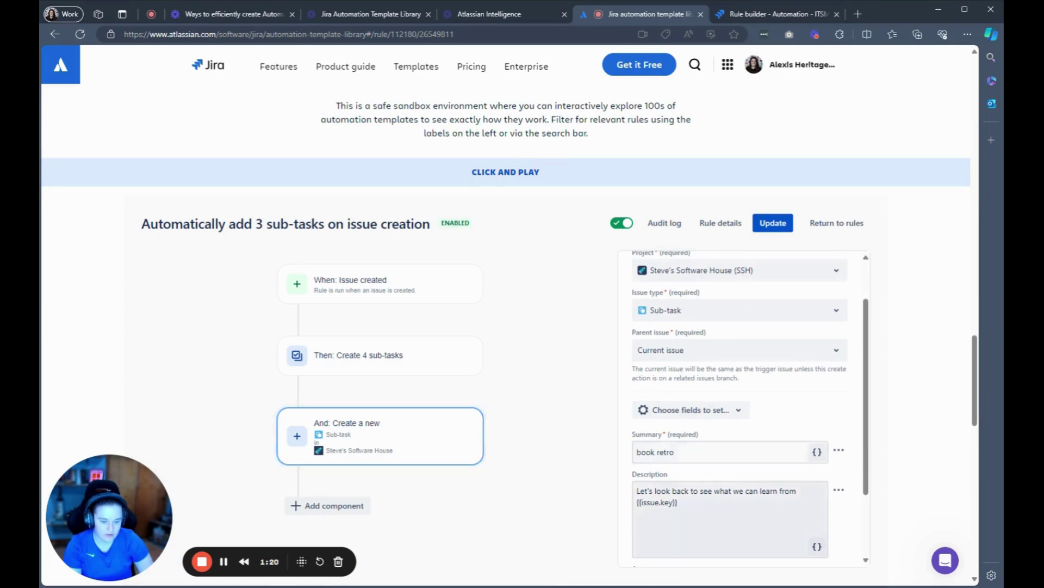
Add the smart value {{issue.summary}} on a new line, after a blank one, in the book retro sub-task's description
click(687, 503)
key(Return)
key(Return)
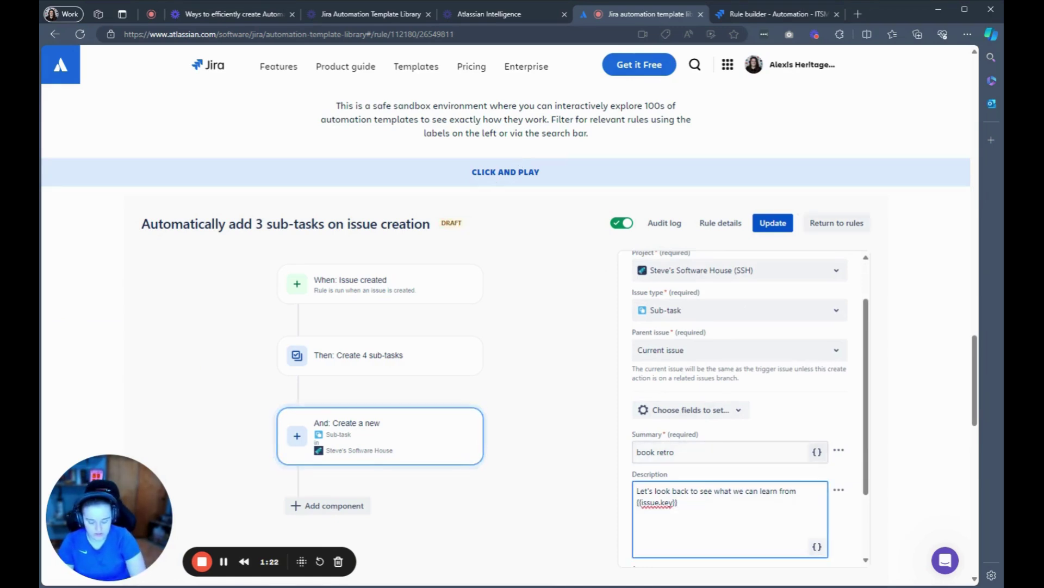
text({)
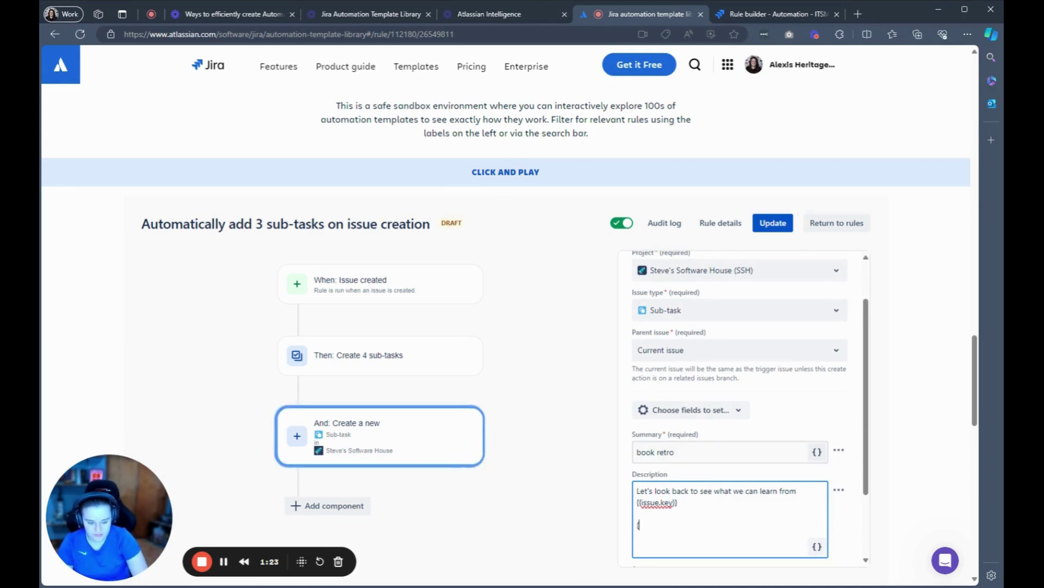
text({issue.s)
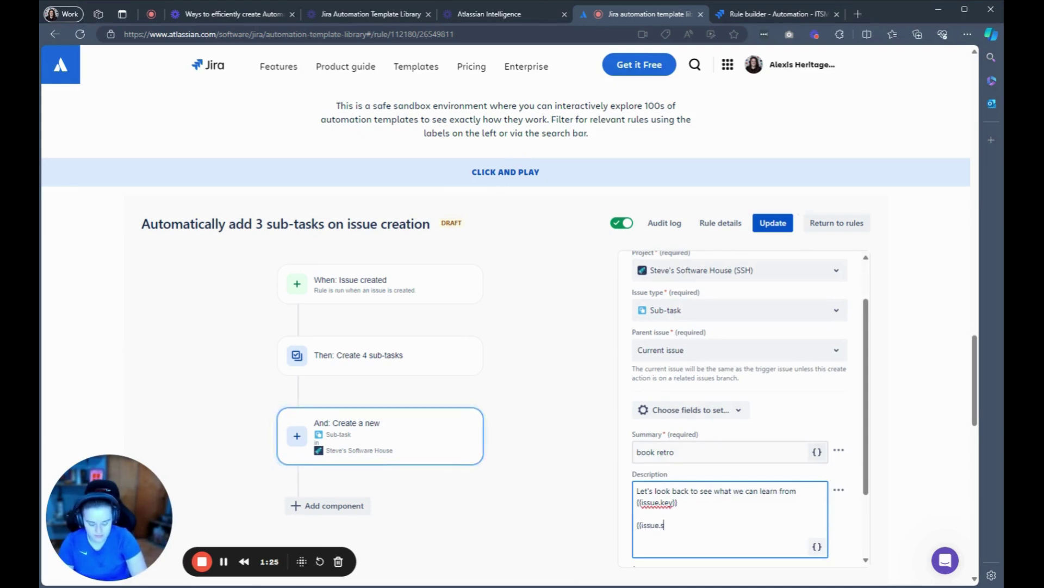
text(ummary}})
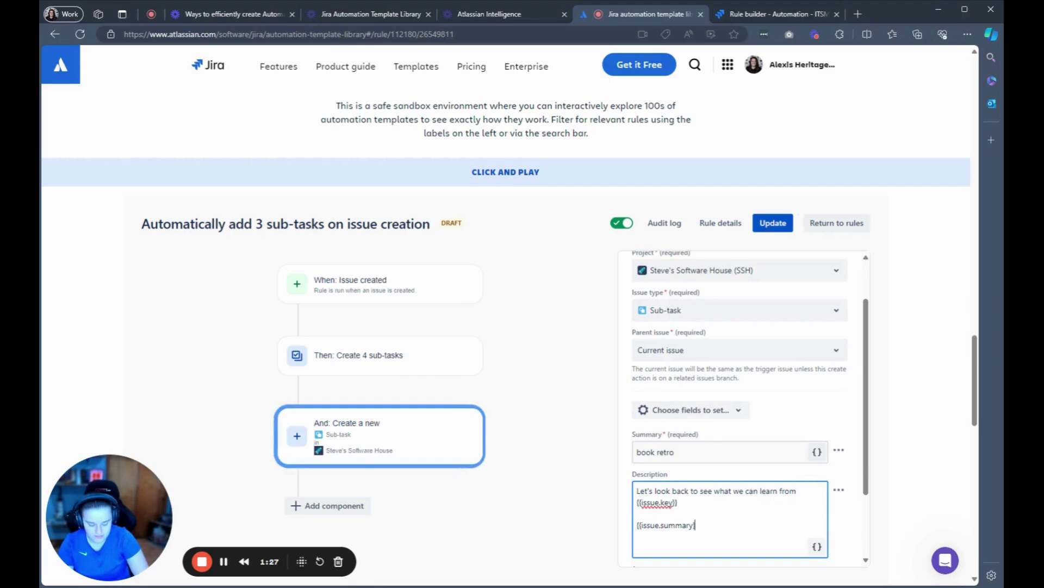
click(223, 564)
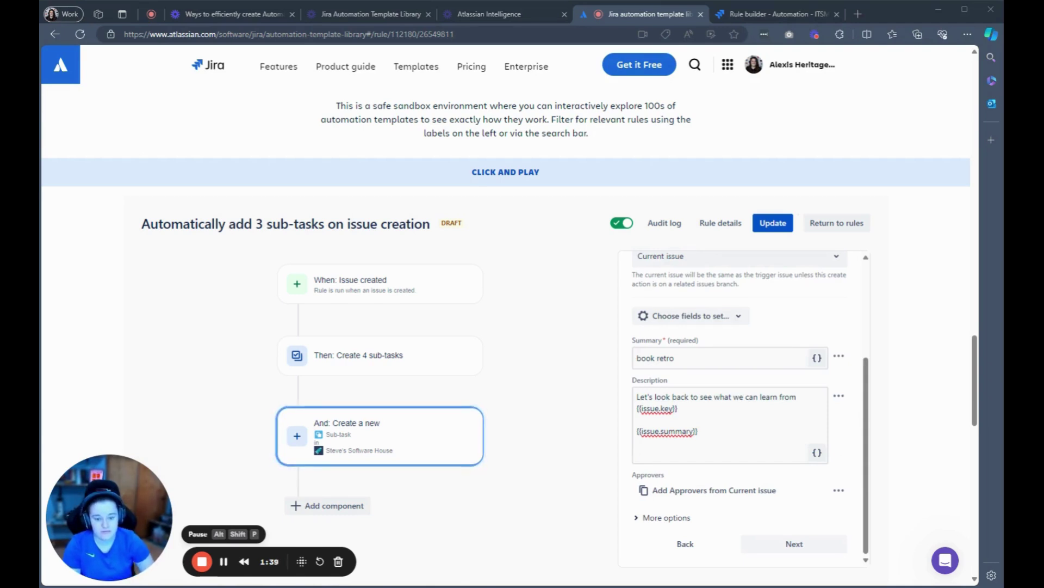
Switch to the ITSM sample space's automation templates and turn on a rule from the "Resolve issues due to inactivity" template
key(ctrl+Tab)
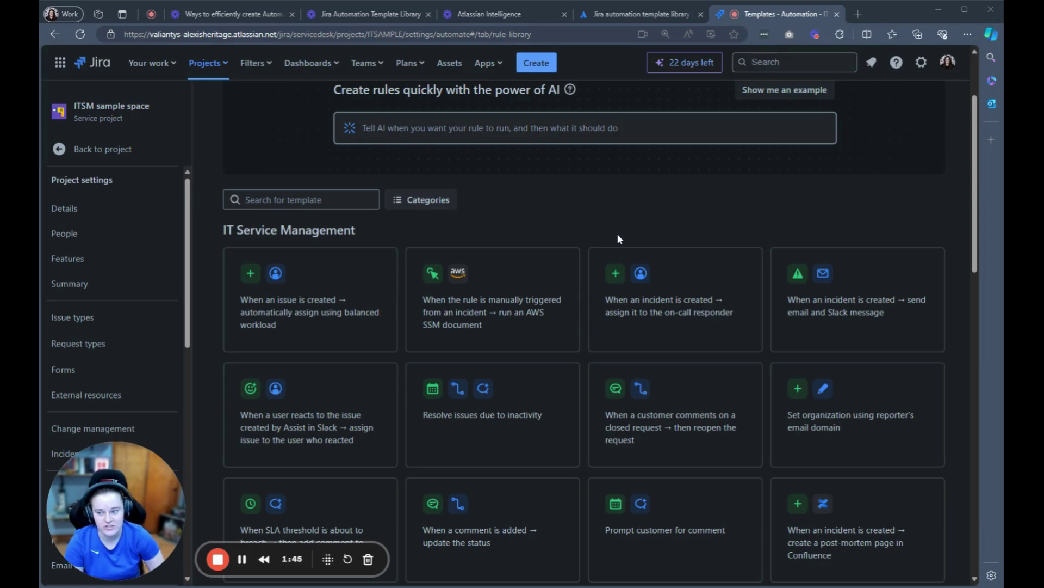
scroll(605, 393, down, 1)
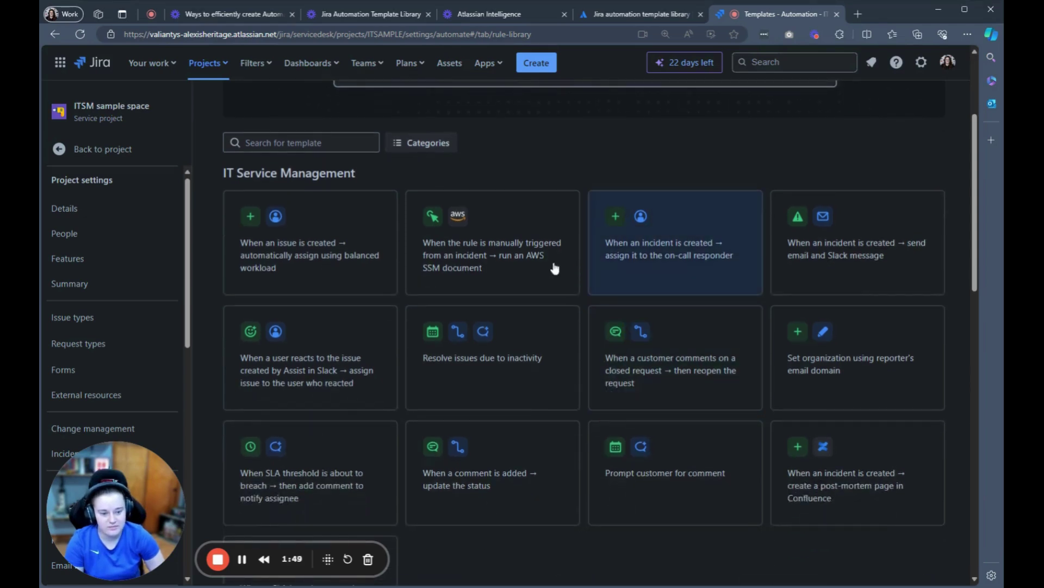
click(455, 386)
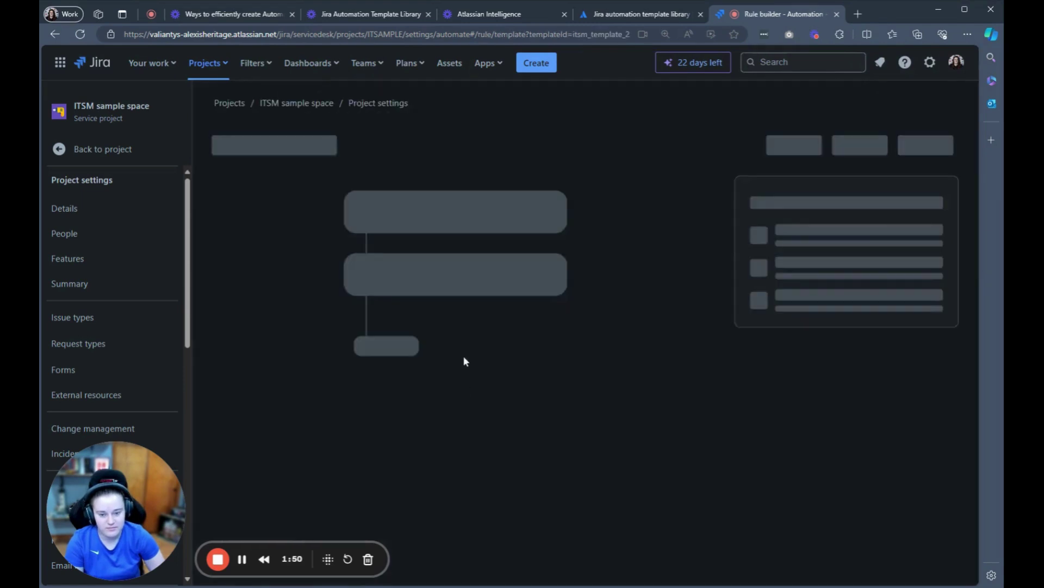
click(827, 155)
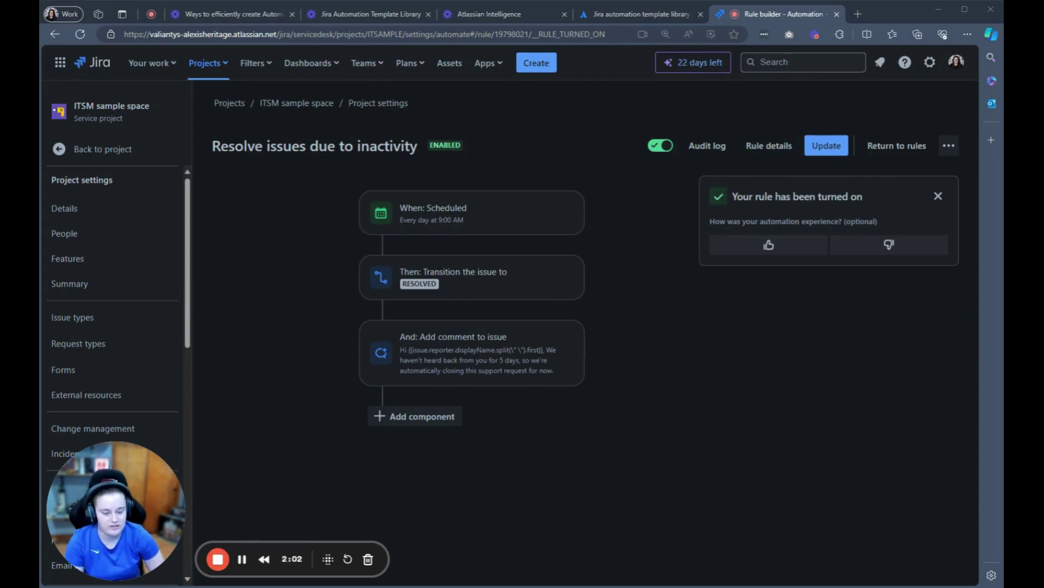
key(ctrl+3)
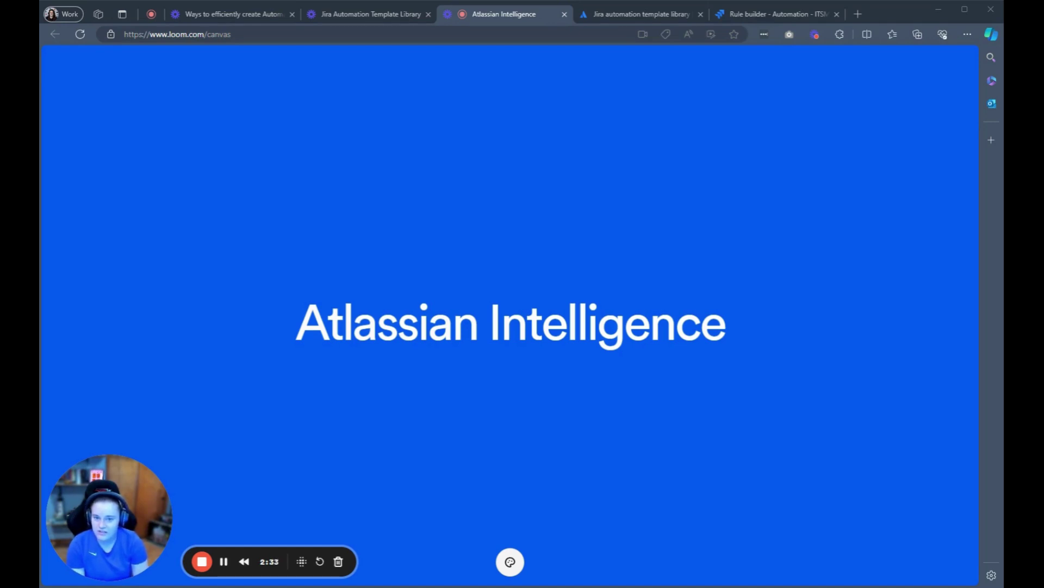
click(226, 560)
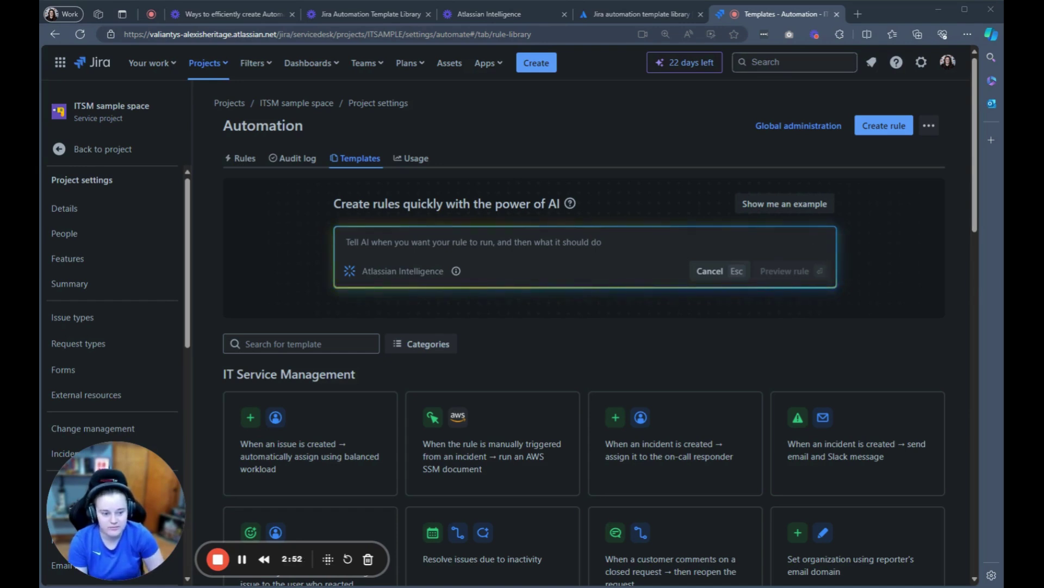
Generate an AI rule for form submissions commenting externally "Thank you for providing us with the information. An agent will review your issue and be with you shortly"
text(When a form is submitted send an external comment saying "Thank you for providing us with the information. An agent will review your issue and be with you shortly")
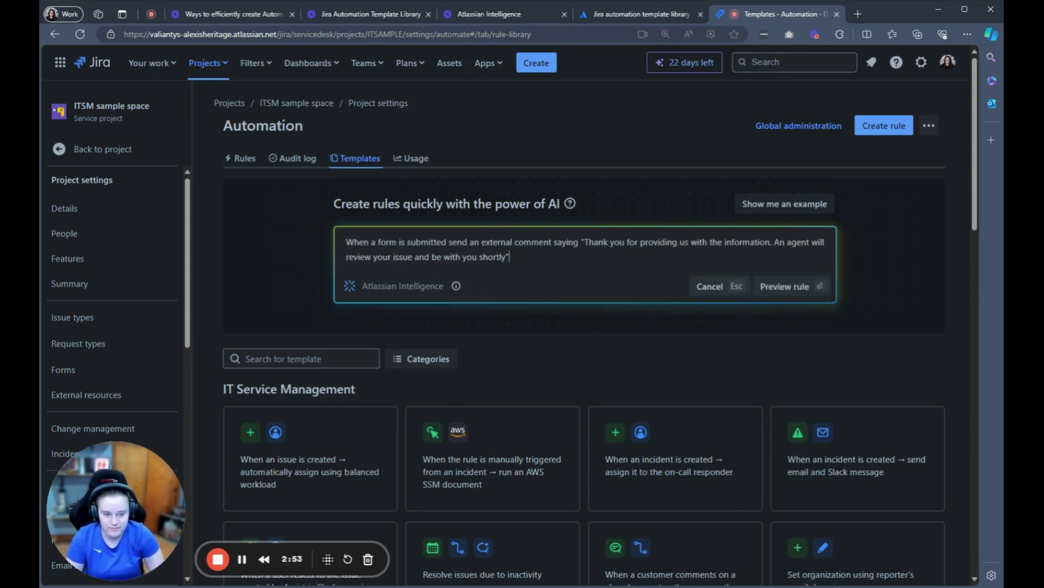
click(800, 286)
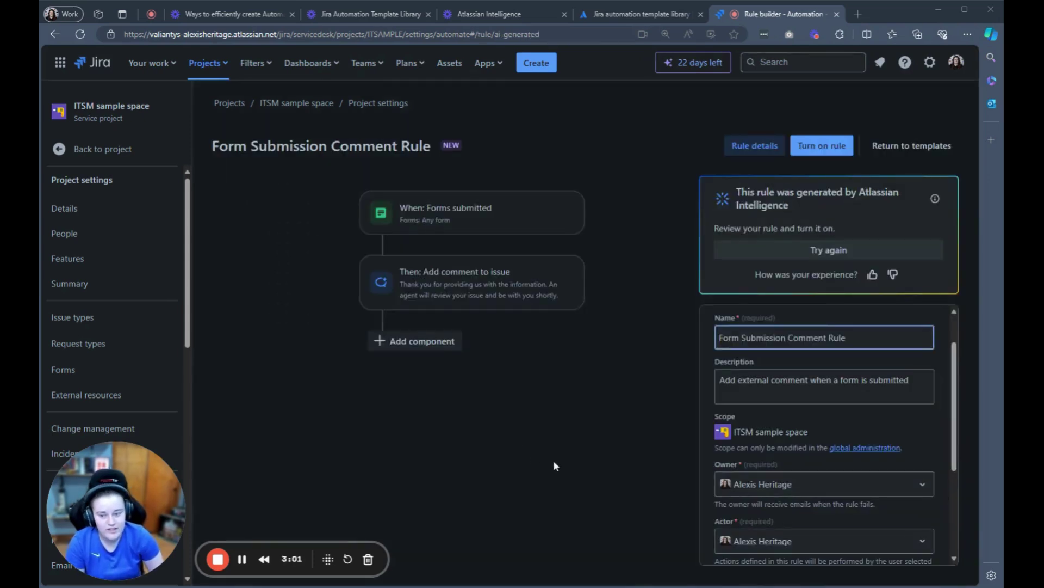
click(564, 489)
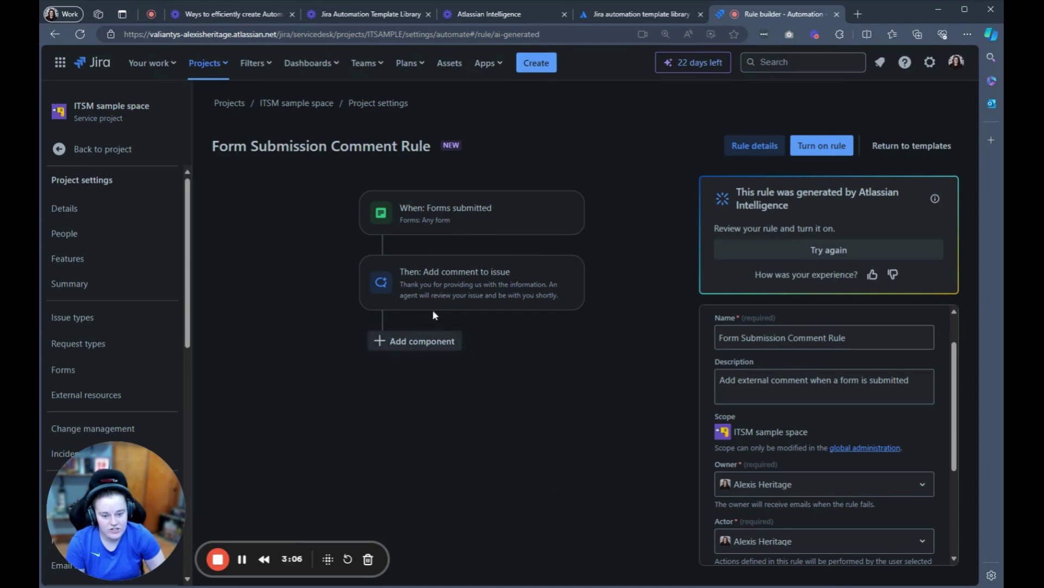
Set the comment visibility of the rule's add-comment action to Share with customer and check the comment text
click(496, 283)
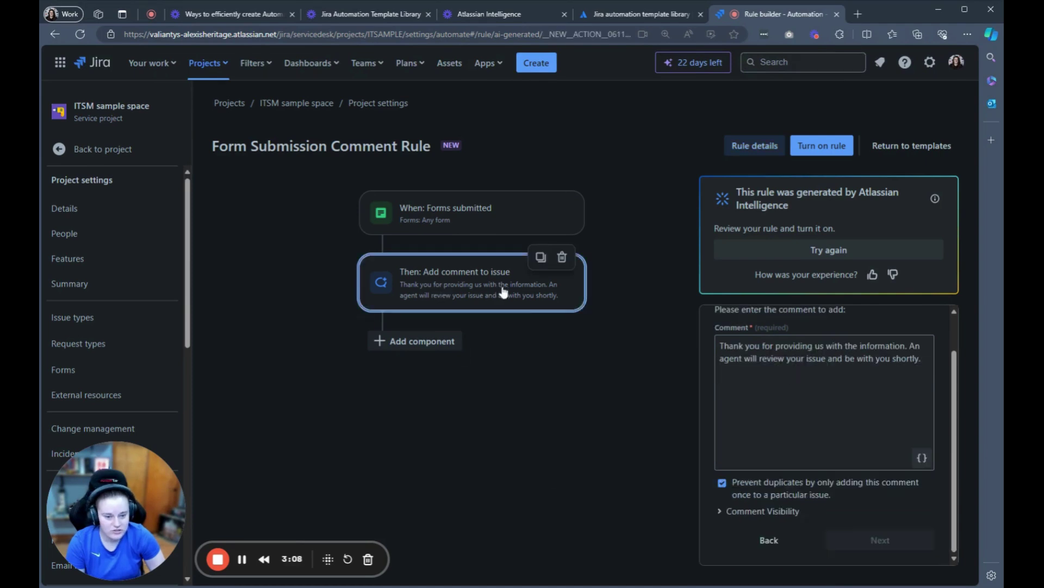
click(761, 513)
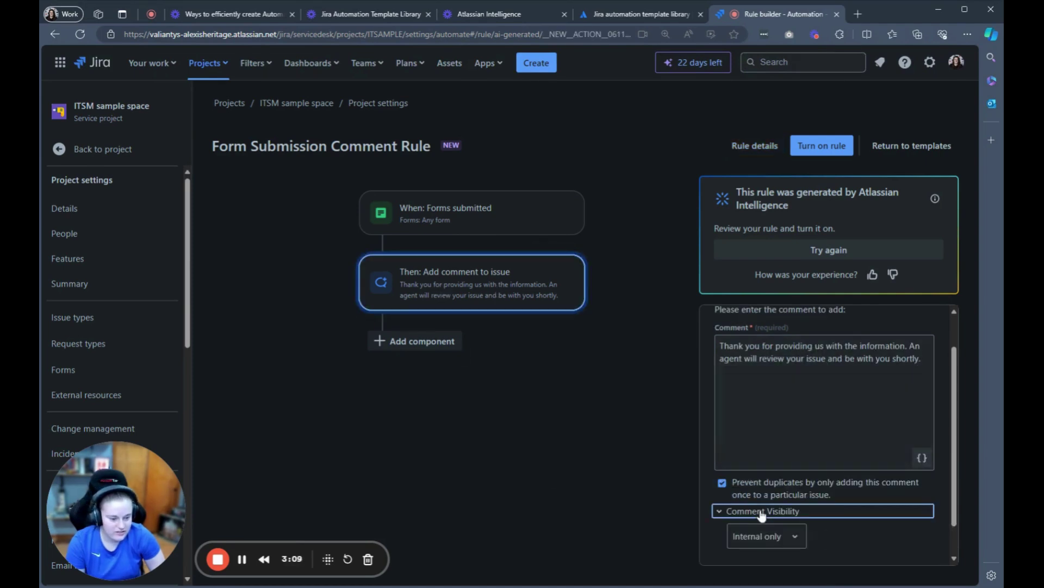
click(794, 541)
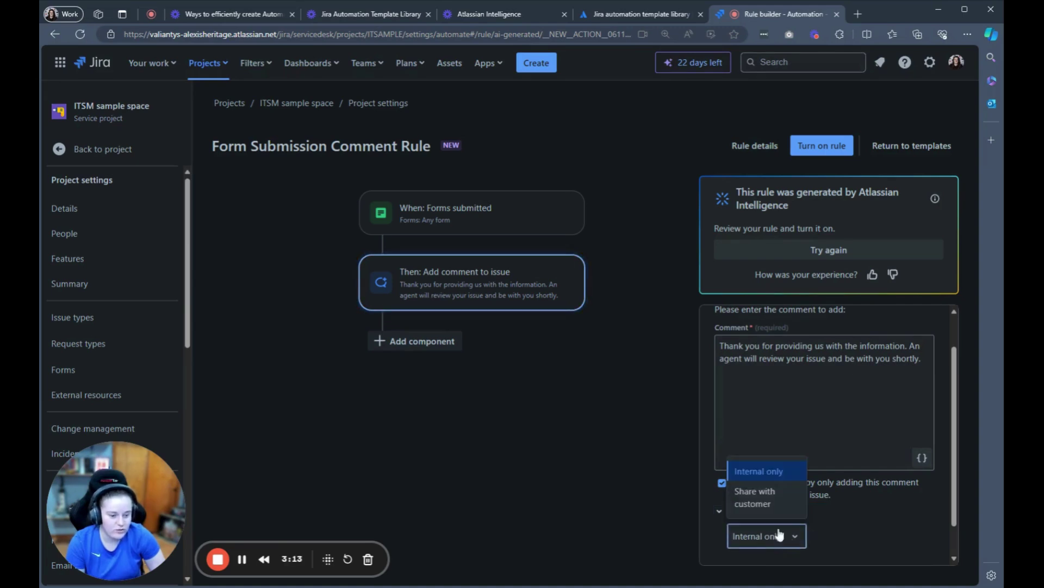
click(774, 500)
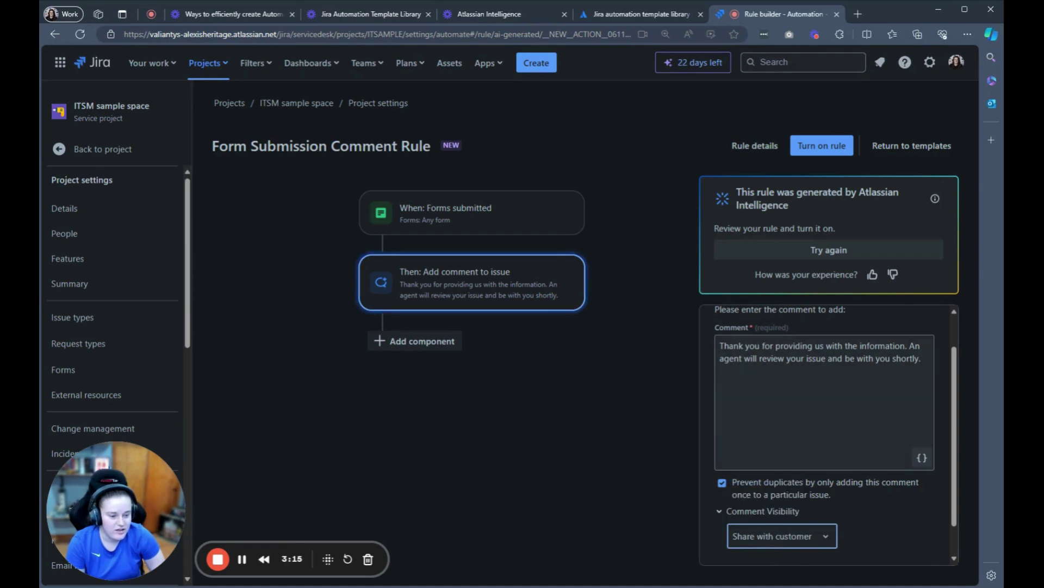
drag(921, 358, 720, 345)
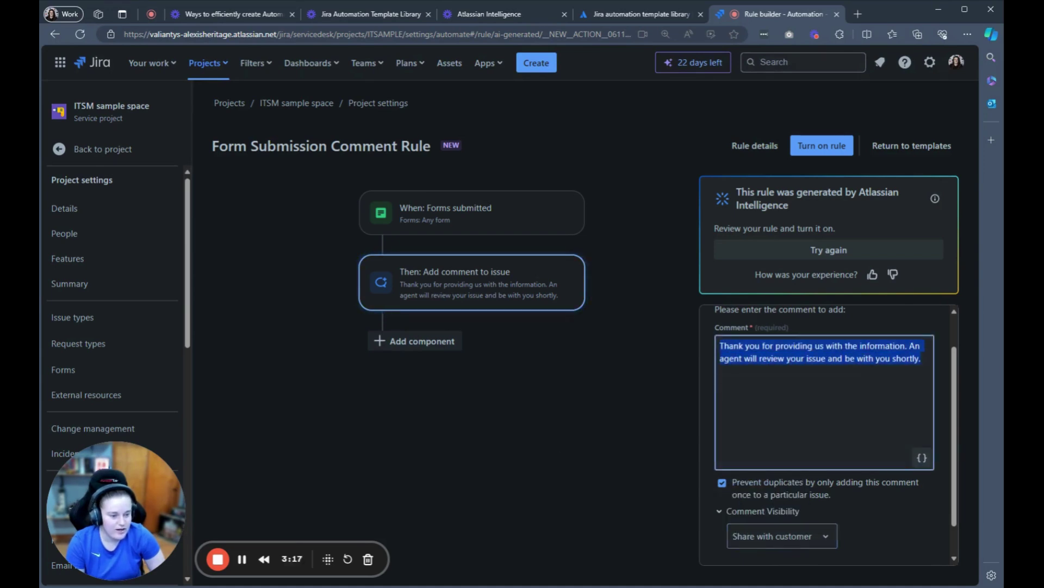
click(518, 422)
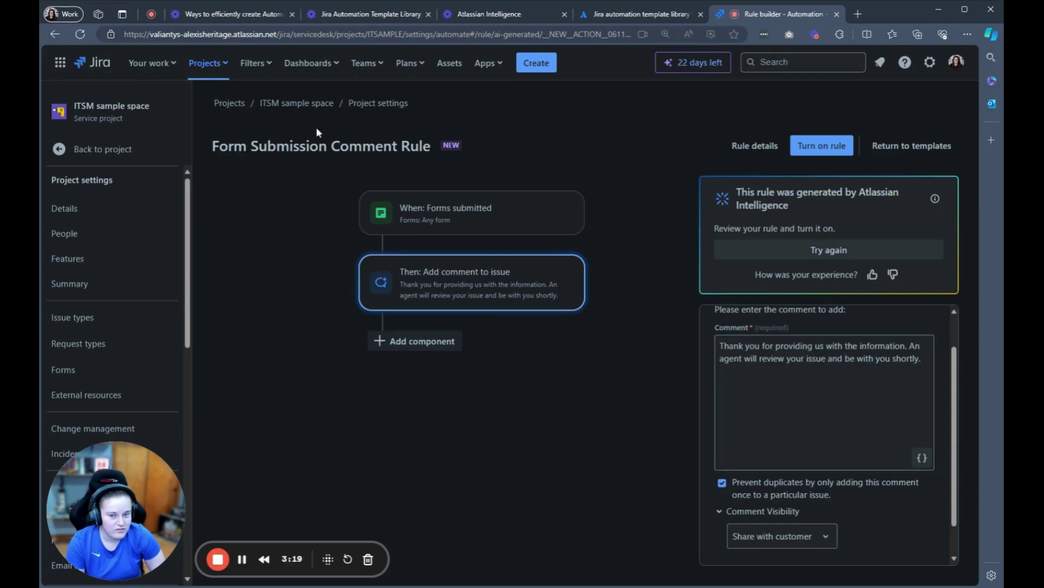
Review the generated name and description in the form submission rule's details and turn the rule on
click(757, 151)
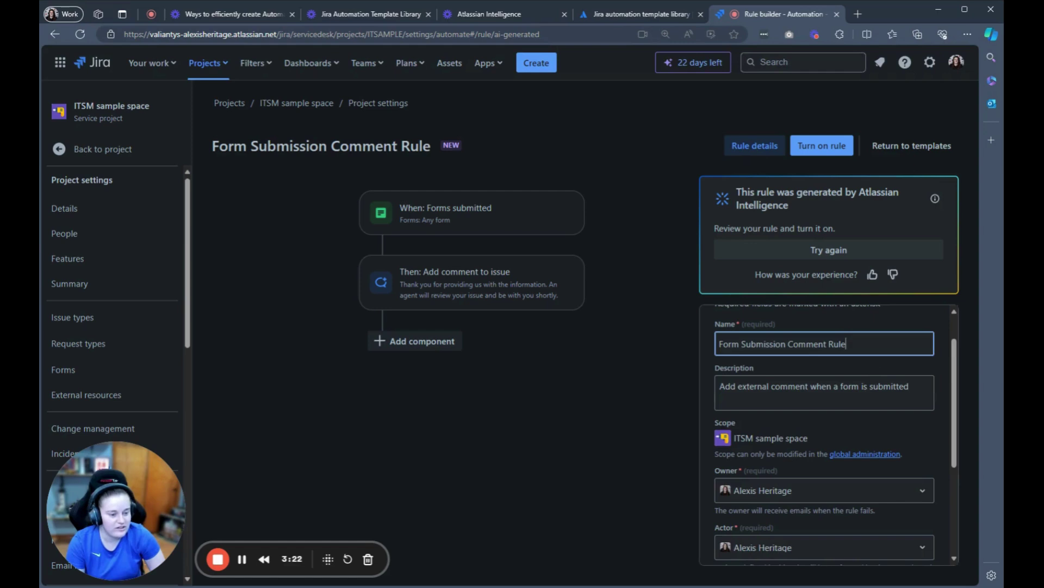
drag(847, 344, 720, 344)
drag(909, 386, 717, 386)
click(767, 387)
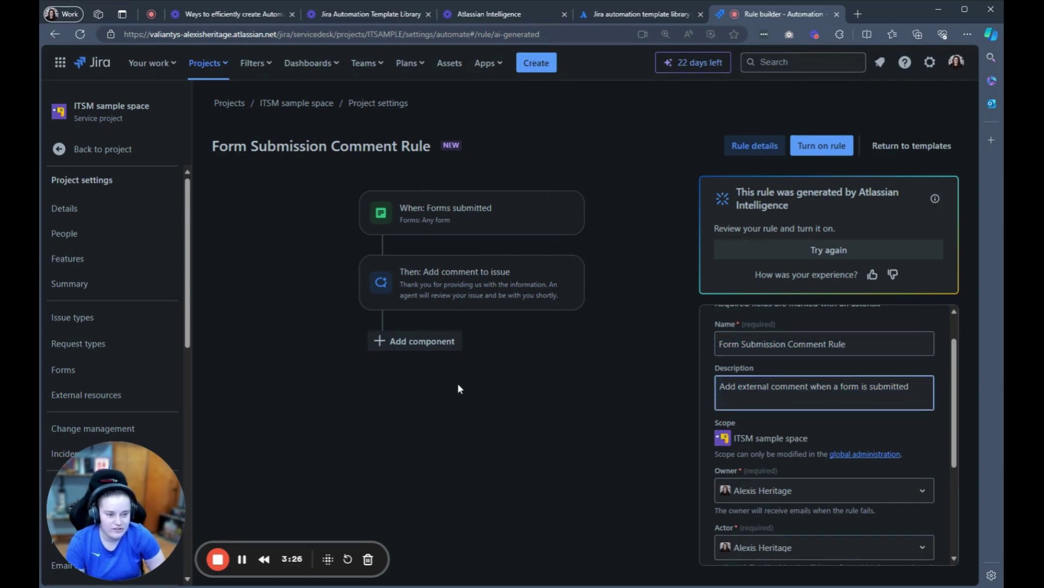
click(825, 149)
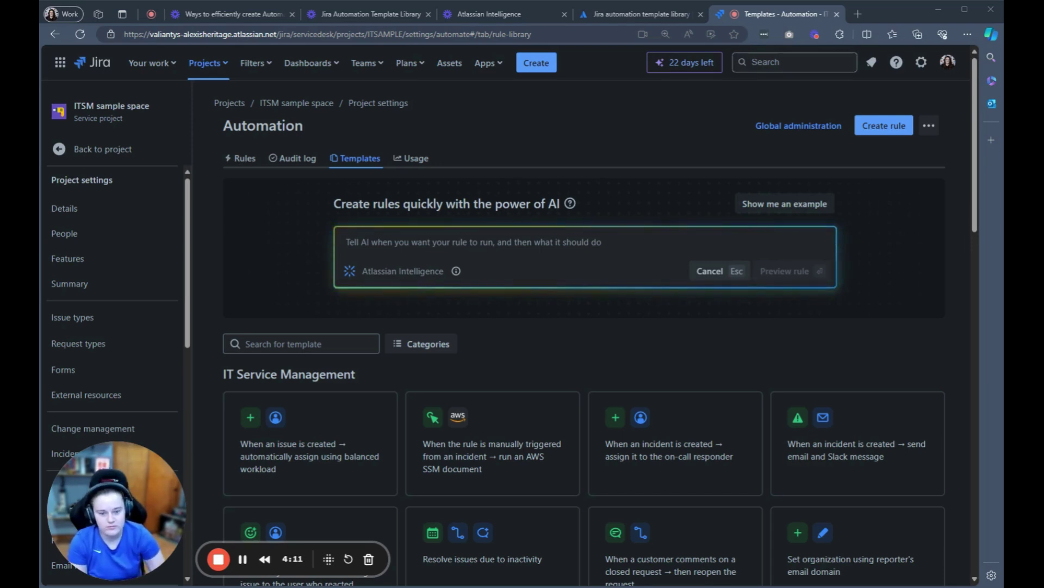
Try to generate an AI rule that assigns submitted issues with request type Get IT Help to a member of the Service Desk Team role
text(If an issue with the request type of Get IT Help is submitted, assign it to a member of the Service Desk Team role)
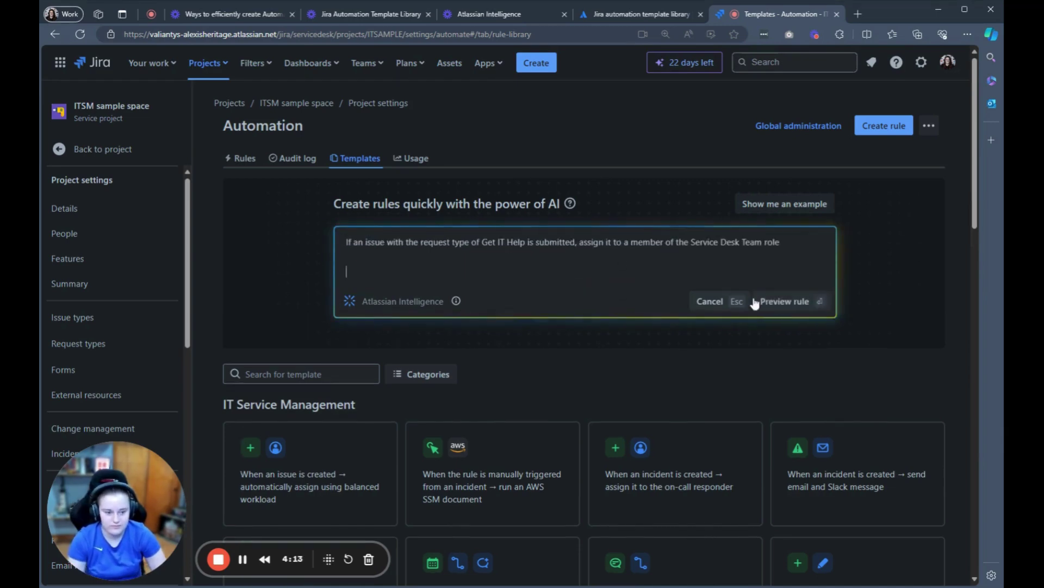
click(773, 303)
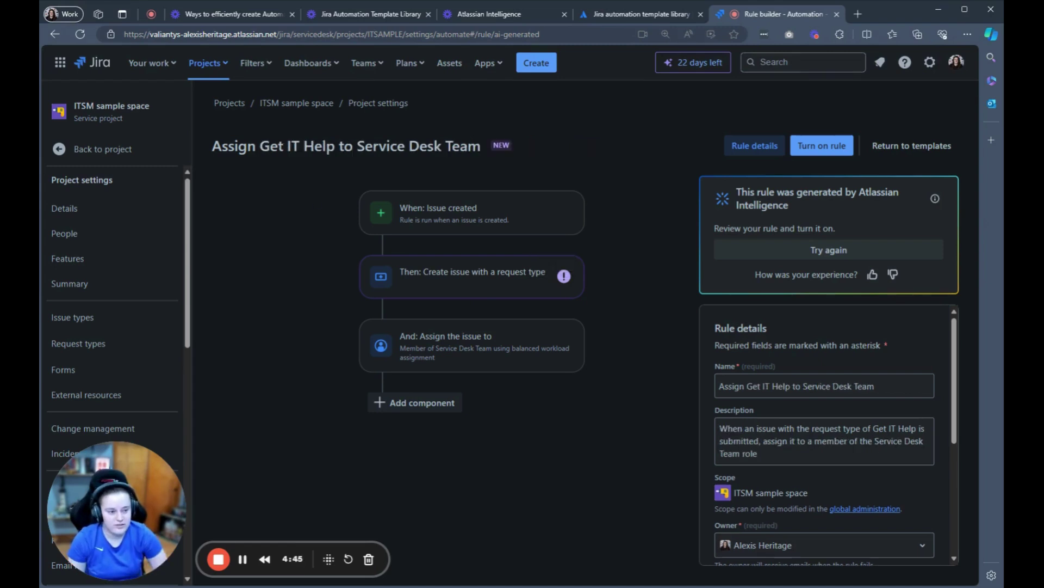
click(923, 147)
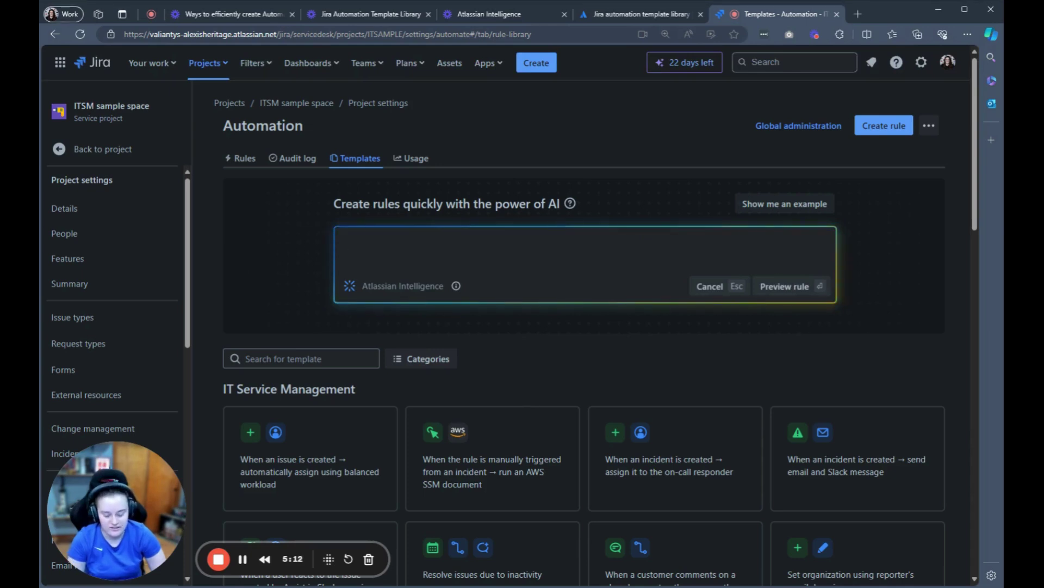
Generate an AI rule setting a Service Desk Team Role member as the assignee if the issue has the request type Get IT Help
text(Set a member of the Service Desk Team Role as the assignee if the issue has the request type of Get IT Help)
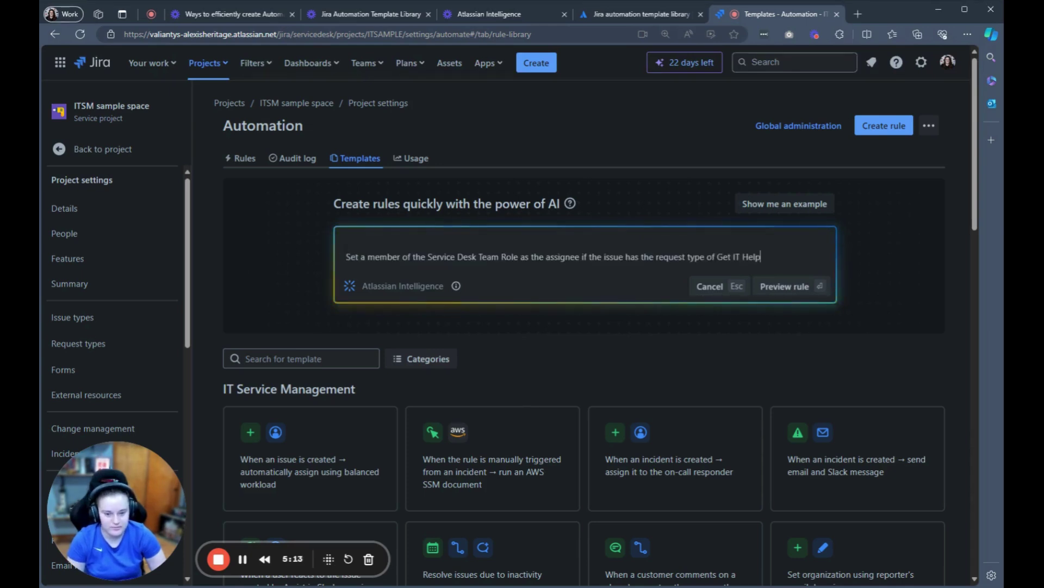
click(801, 292)
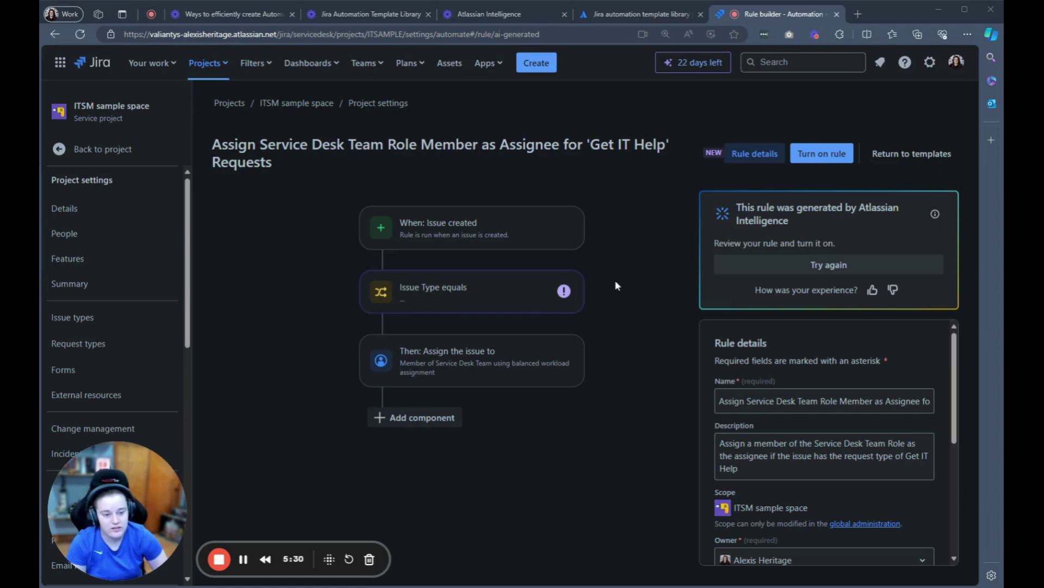
Correct the rule's flagged condition so that it checks whether Request Type equals Get IT help
click(565, 291)
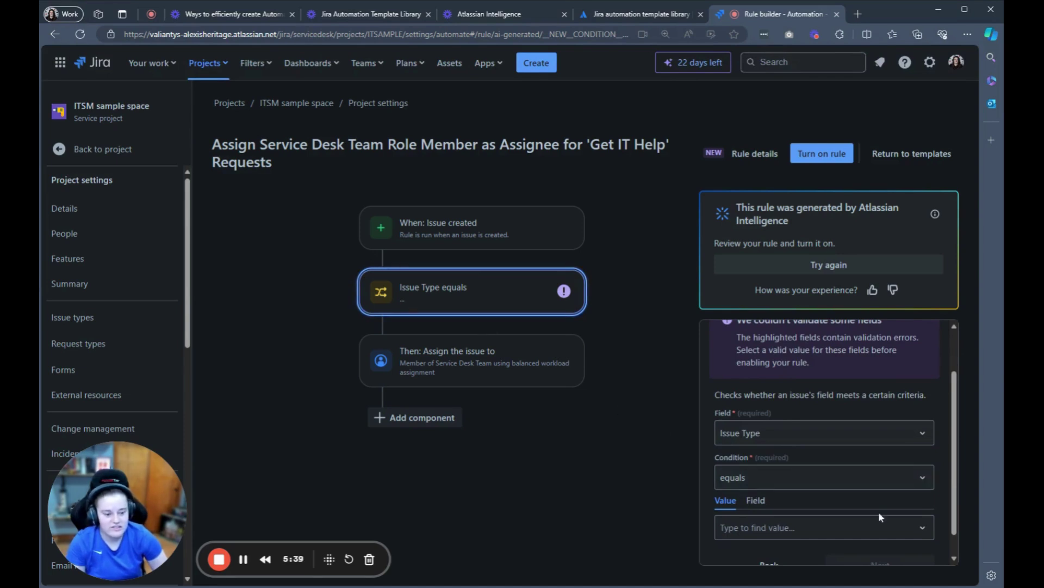
click(804, 442)
text(Re)
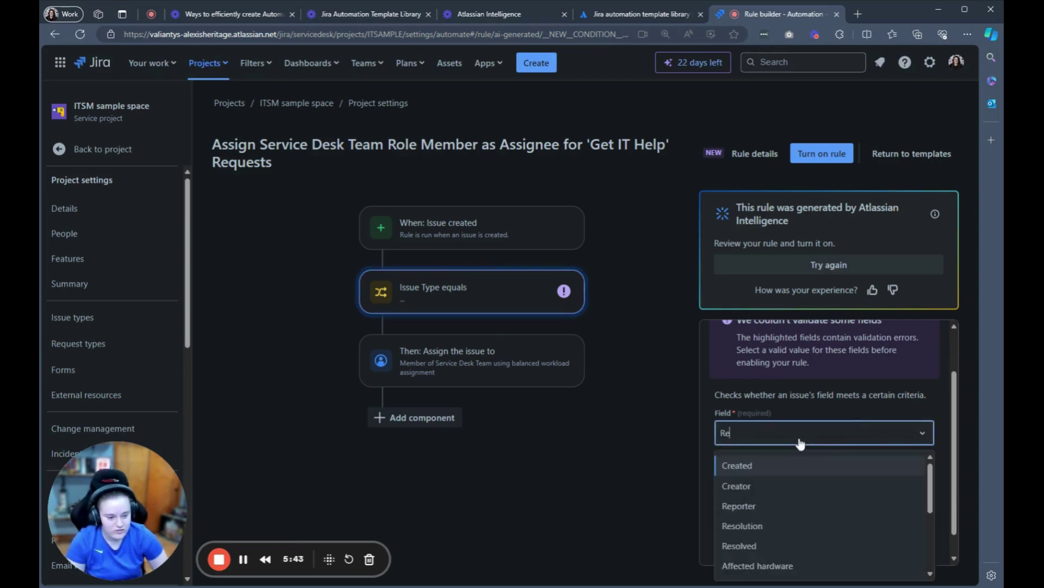
text(q)
click(775, 488)
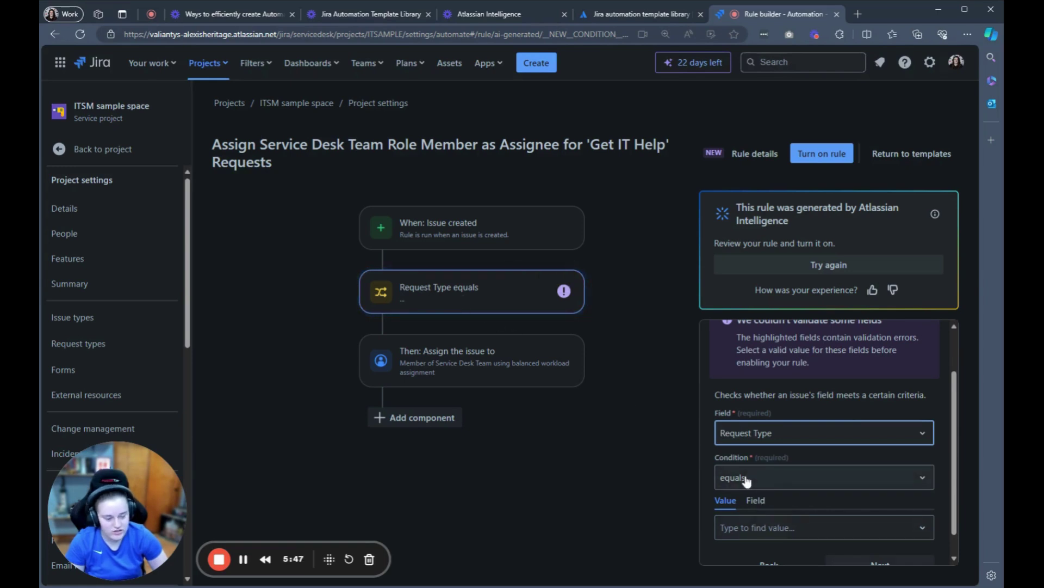
scroll(746, 480, down, 1)
click(749, 509)
scroll(759, 424, down, 1)
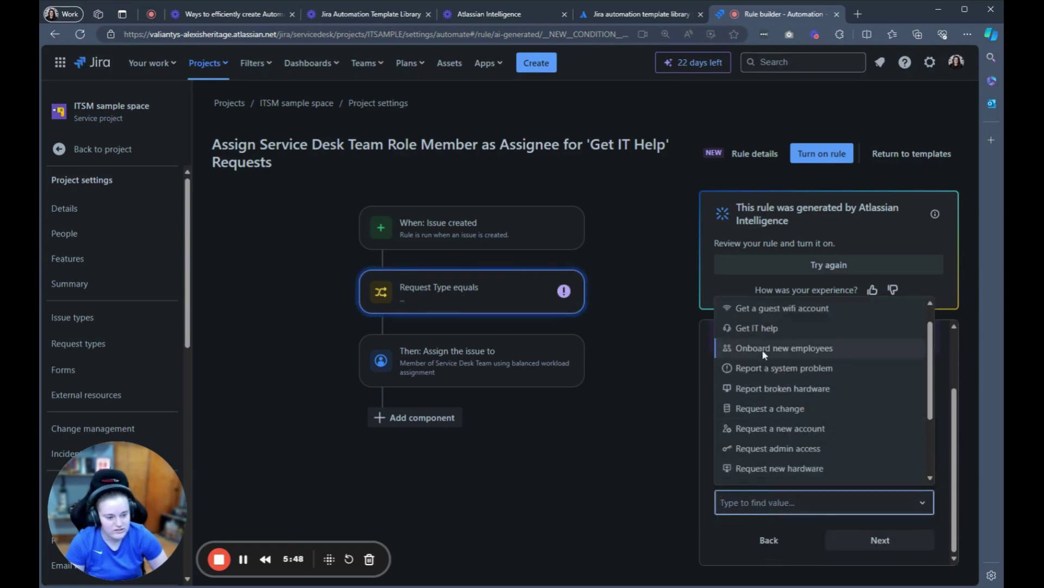
click(763, 329)
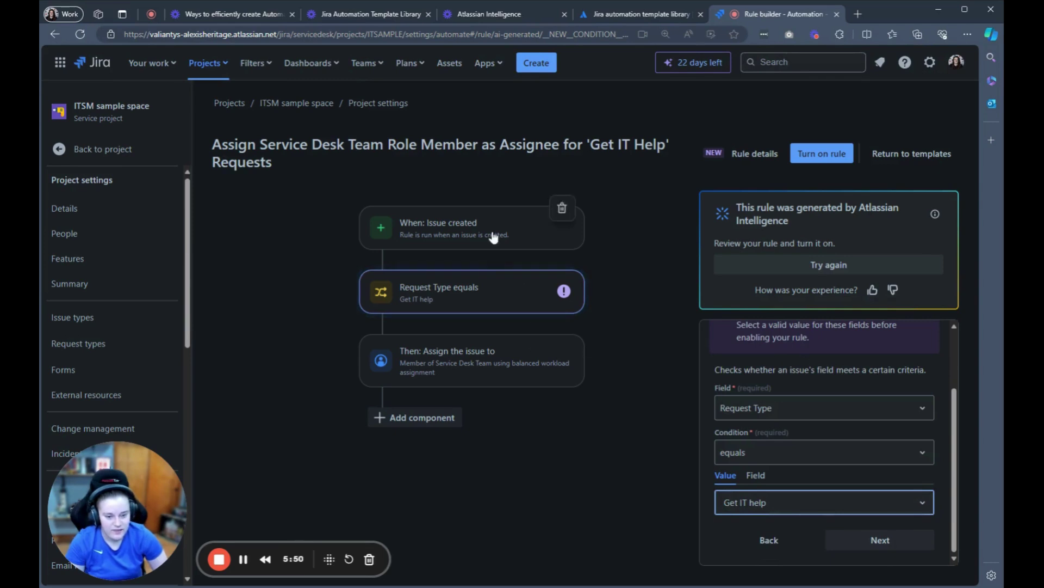
click(870, 544)
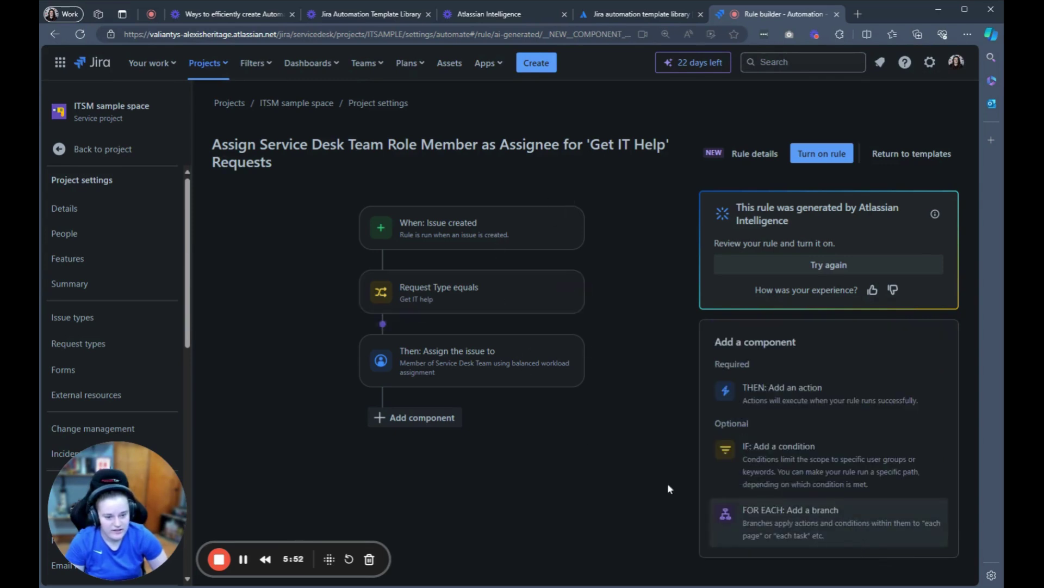
mouse_move(562, 305)
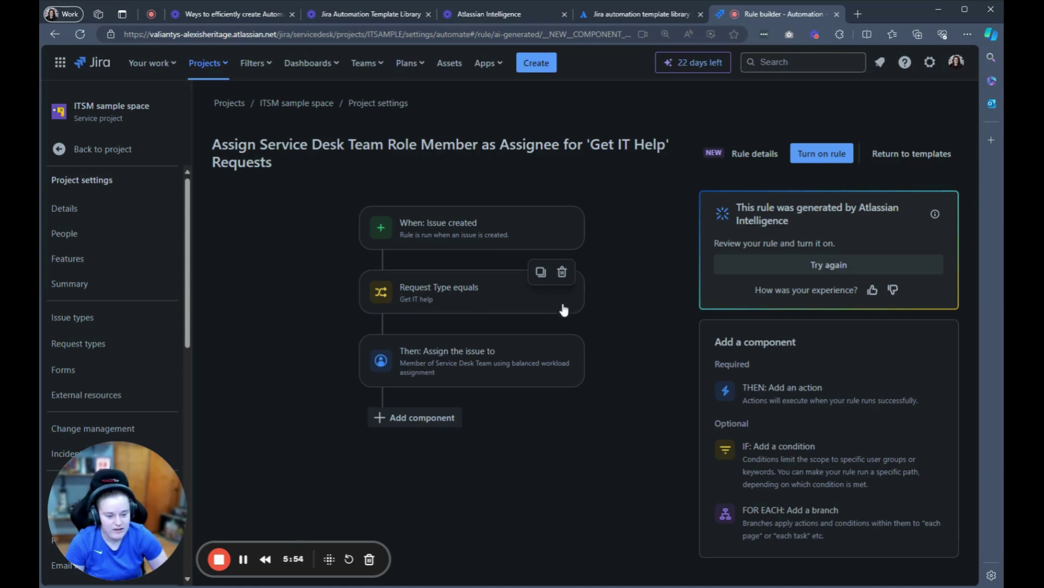
Review the assignment target, assignee method, JQL restriction and role of the Assign issue action, and turn the rule on
mouse_move(479, 384)
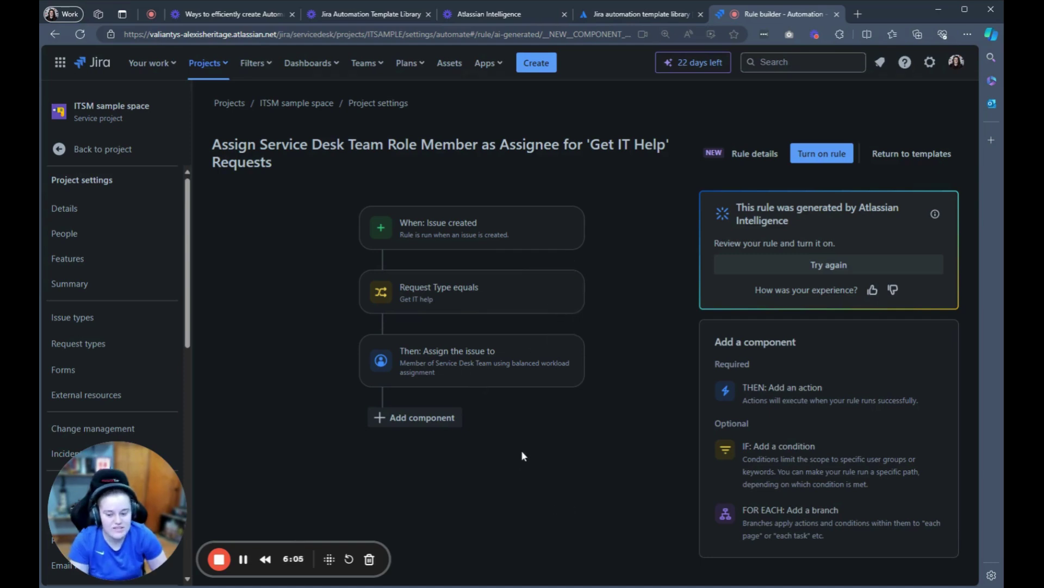
mouse_move(516, 383)
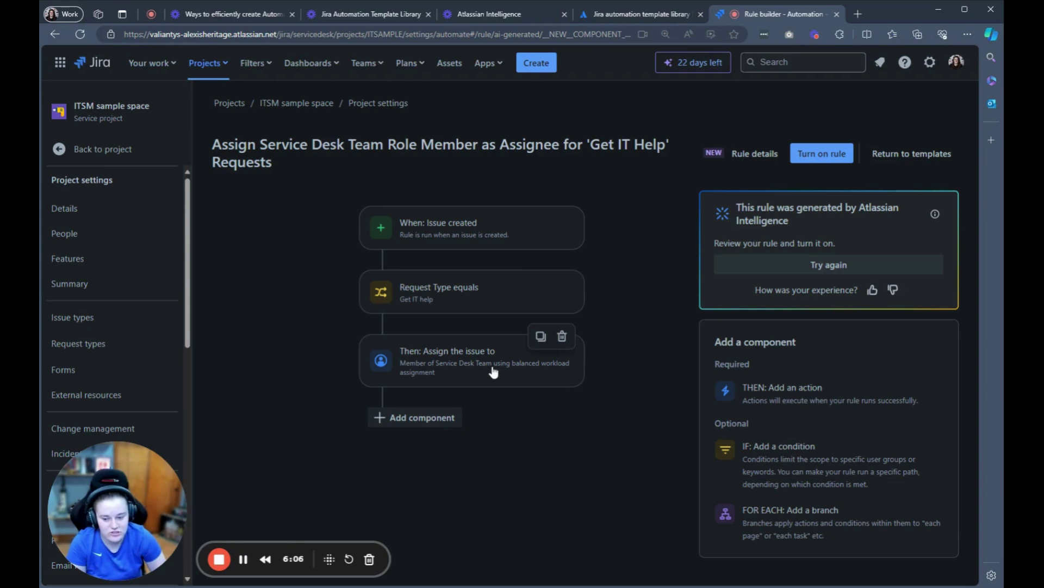
click(494, 372)
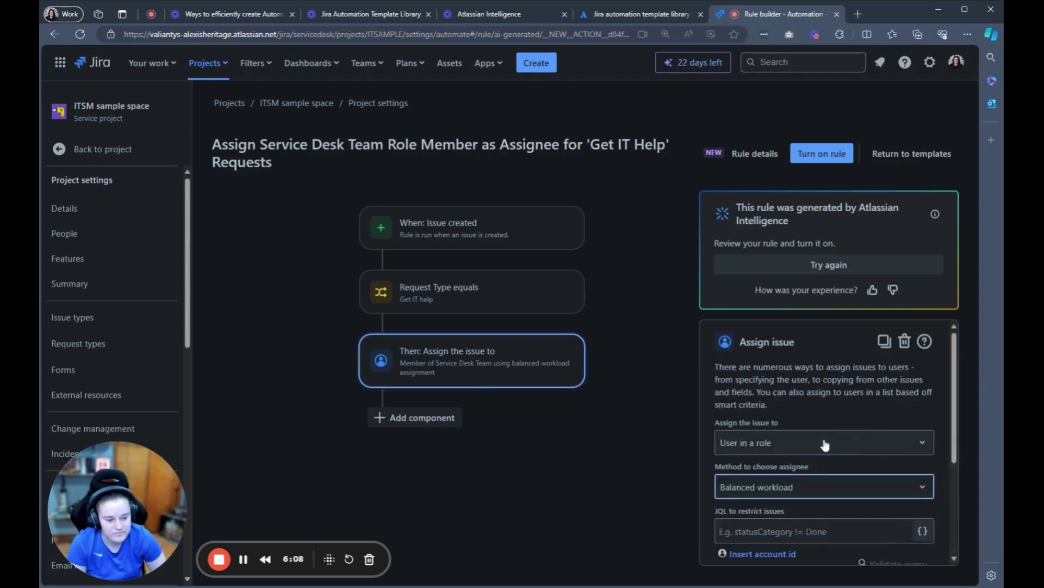
scroll(826, 445, down, 3)
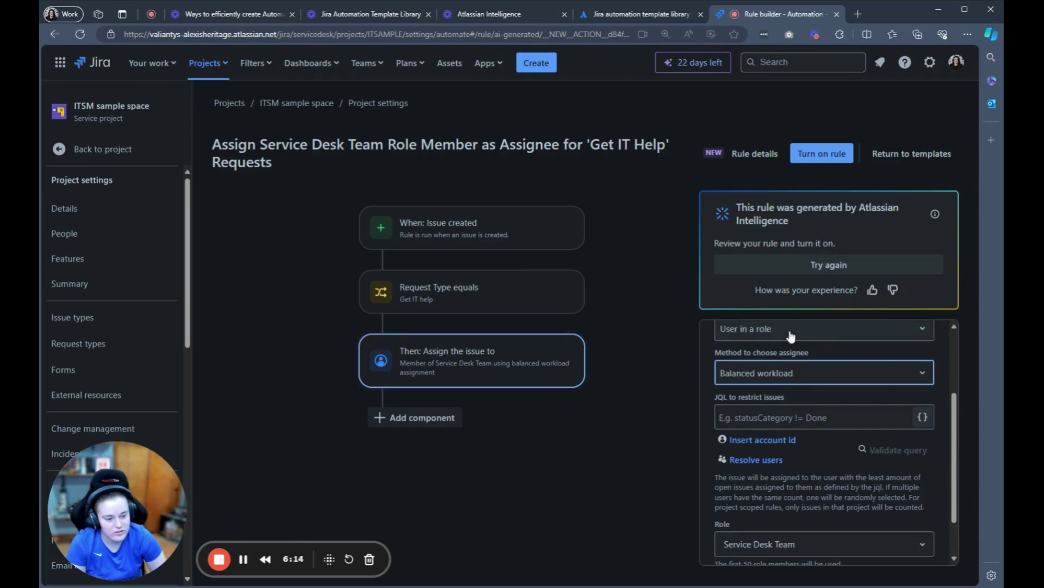
scroll(721, 373, down, 1)
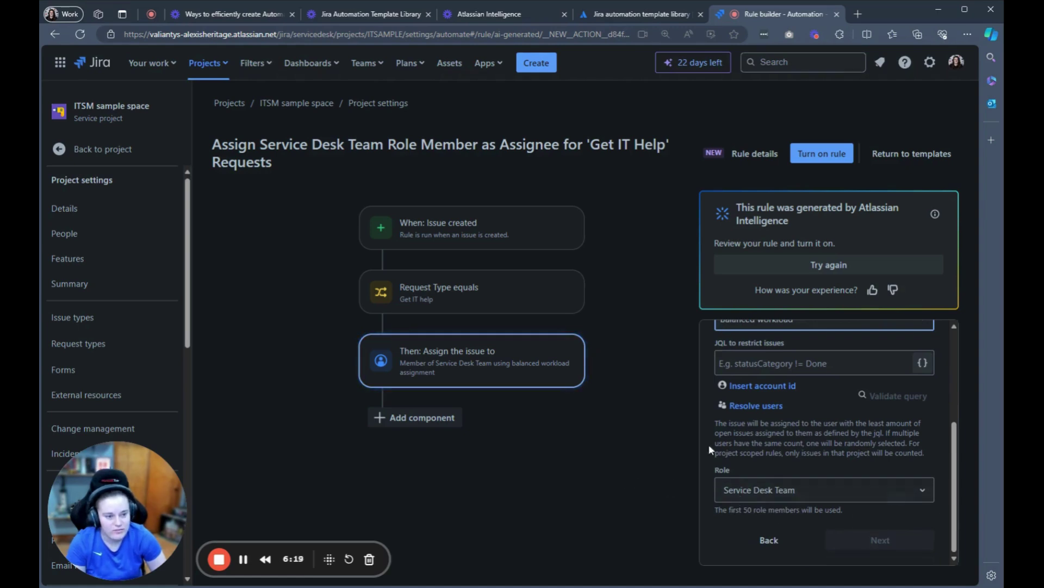
click(812, 160)
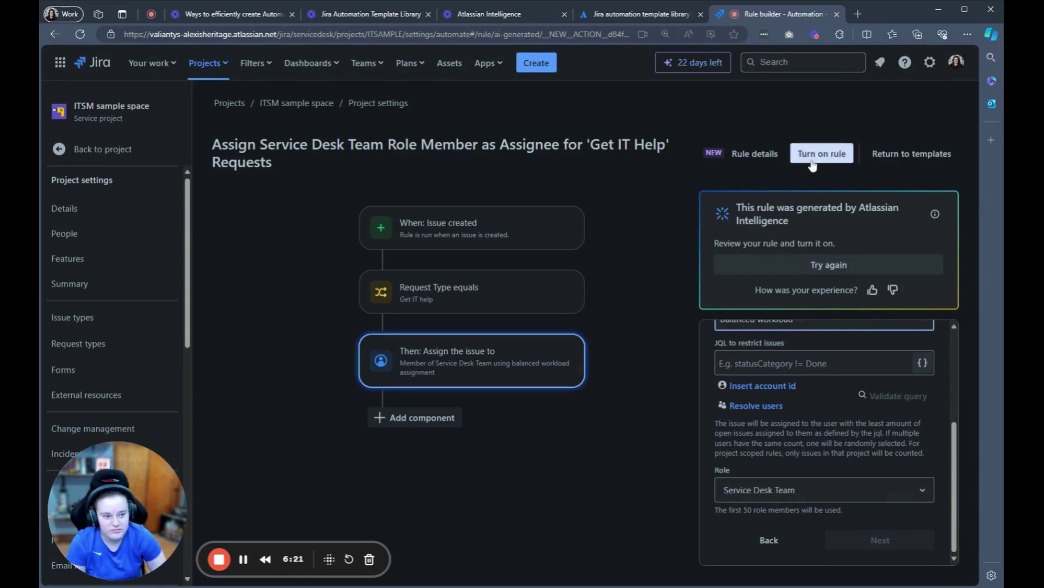
click(250, 570)
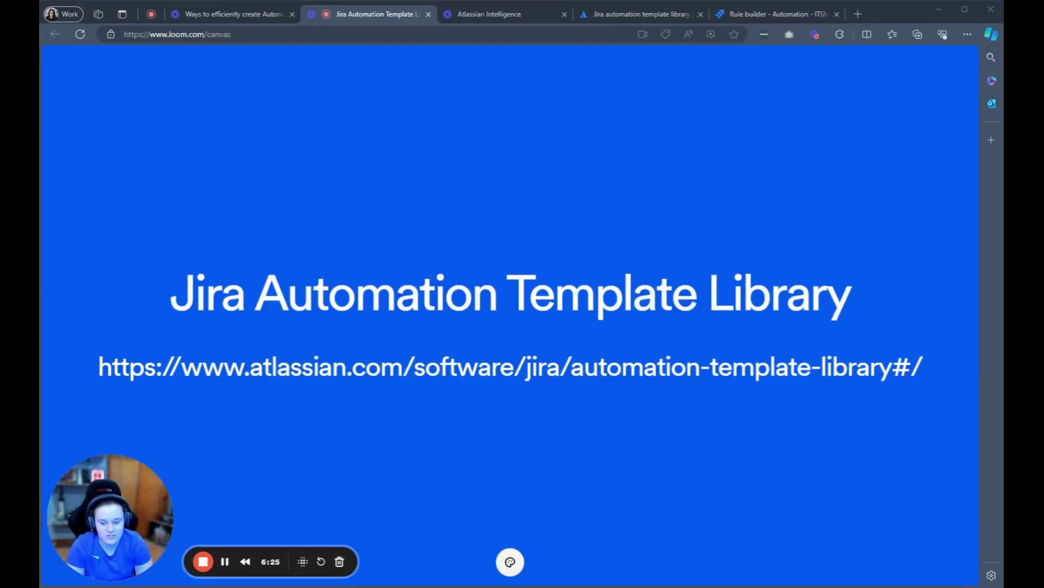